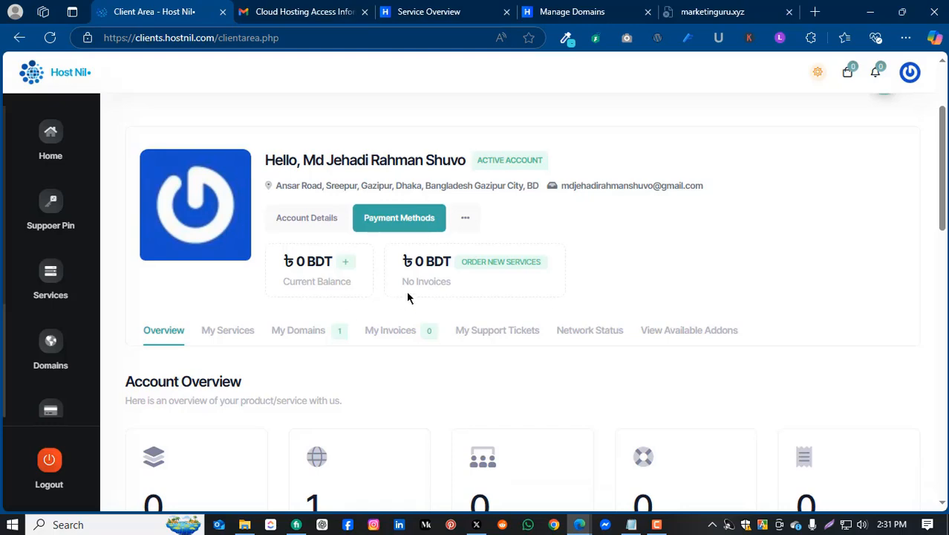
# - In the hosting service overview for wordpressistic.com, search the icons for "domain" and open the Domains management page
pyautogui.scroll(-1, 522, 283)
pyautogui.scroll(1, 483, 280)
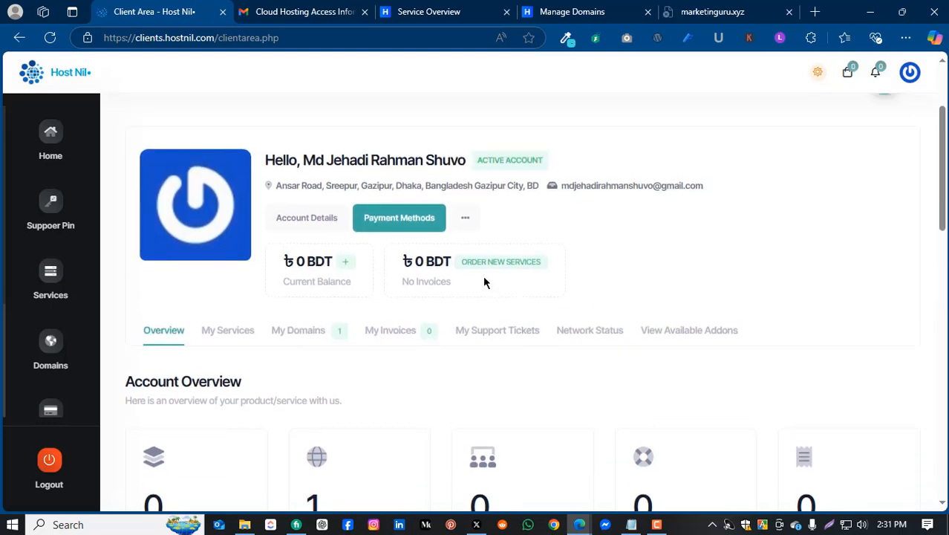
pyautogui.click(444, 14)
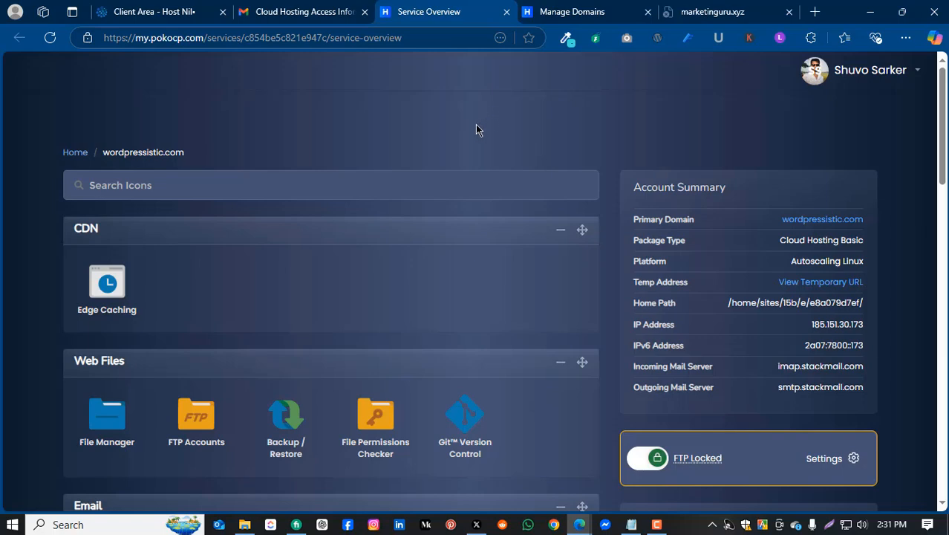
pyautogui.click(152, 184)
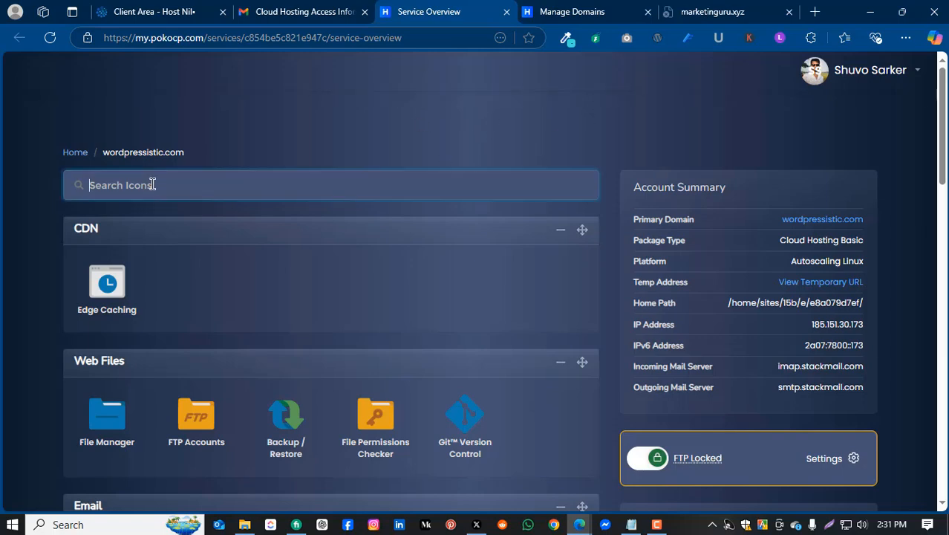
pyautogui.write('domain')
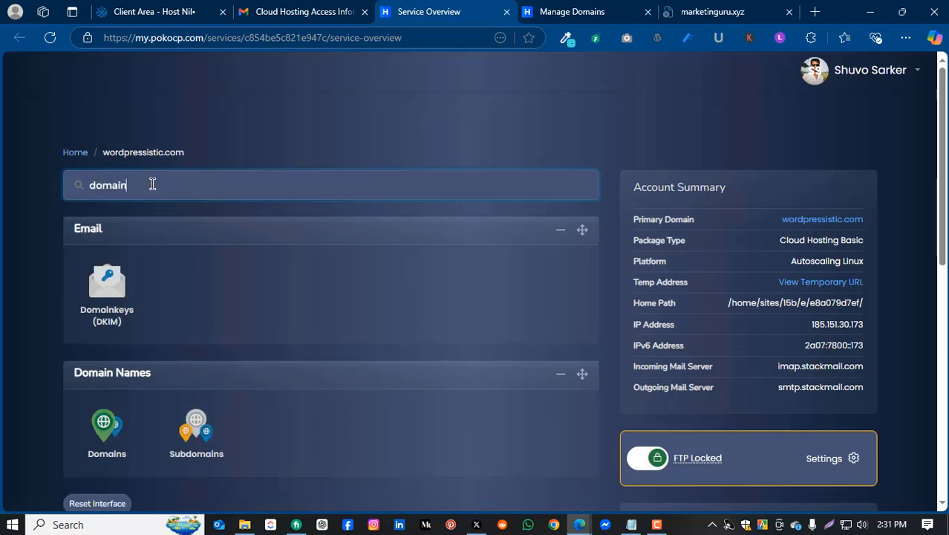
pyautogui.scroll(-1, 107, 356)
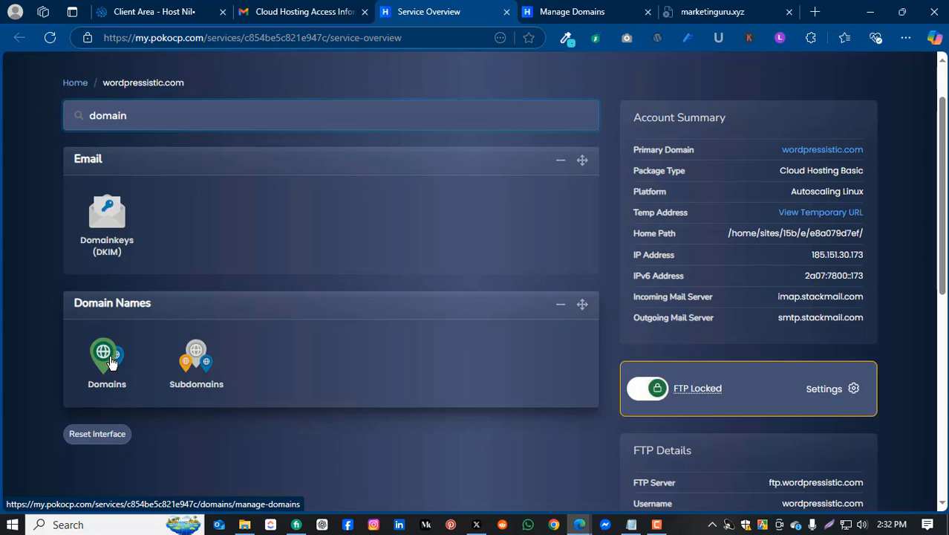
pyautogui.click(110, 361)
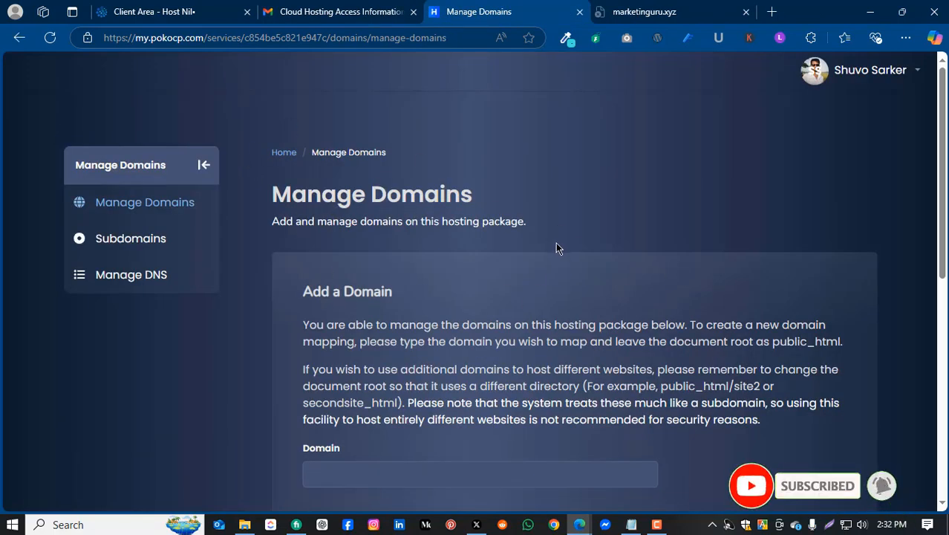
# - Copy the marketinguru.xyz address from its open browser page into the Domain field of the Add a Domain form
pyautogui.scroll(-2, 552, 245)
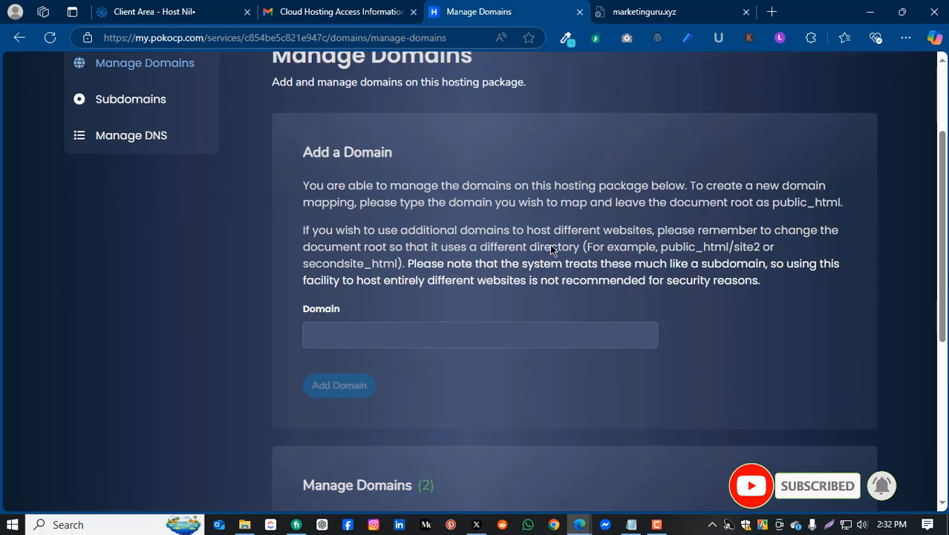
pyautogui.click(409, 336)
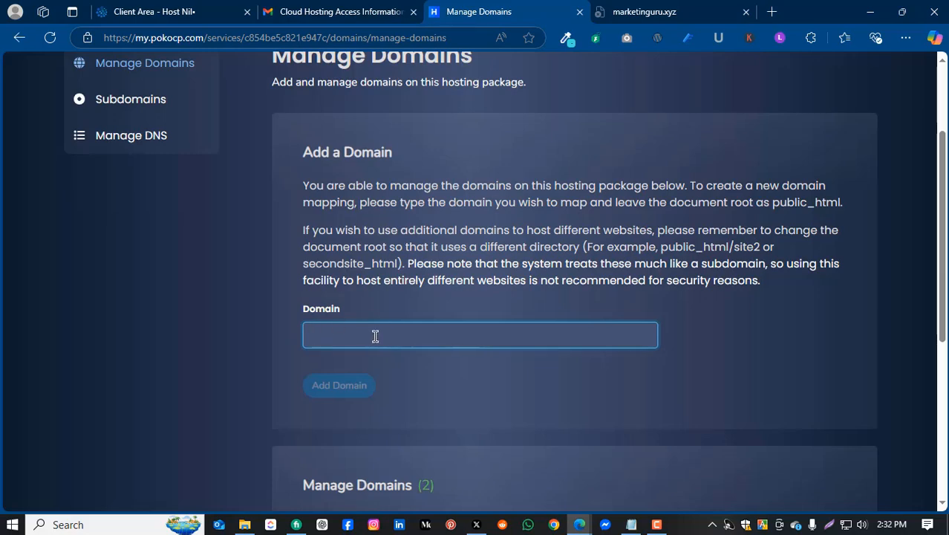
pyautogui.click(652, 12)
pyautogui.moveTo(179, 37); pyautogui.dragTo(111, 37)
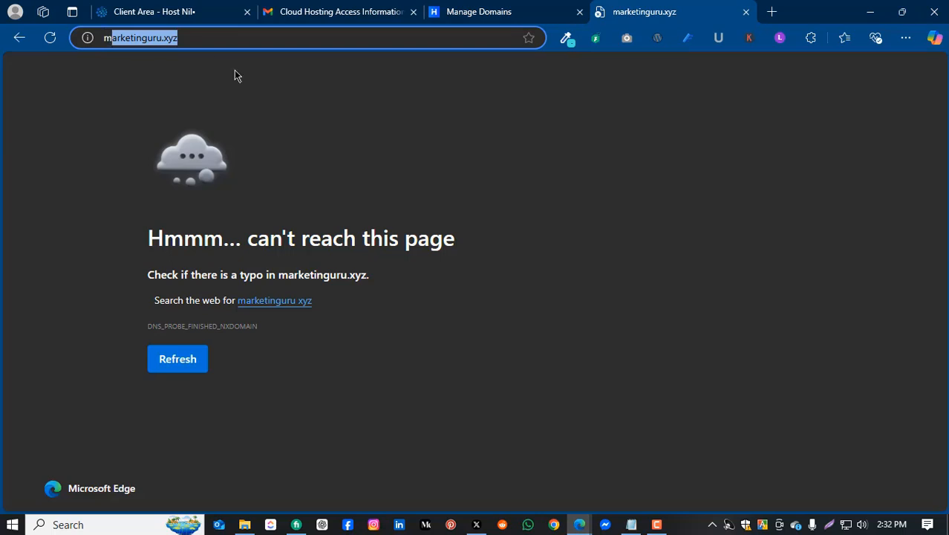
pyautogui.hotkey('ctrl', 'a')
pyautogui.hotkey('ctrl', 'c')
pyautogui.click(486, 11)
pyautogui.hotkey('ctrl', 'v')
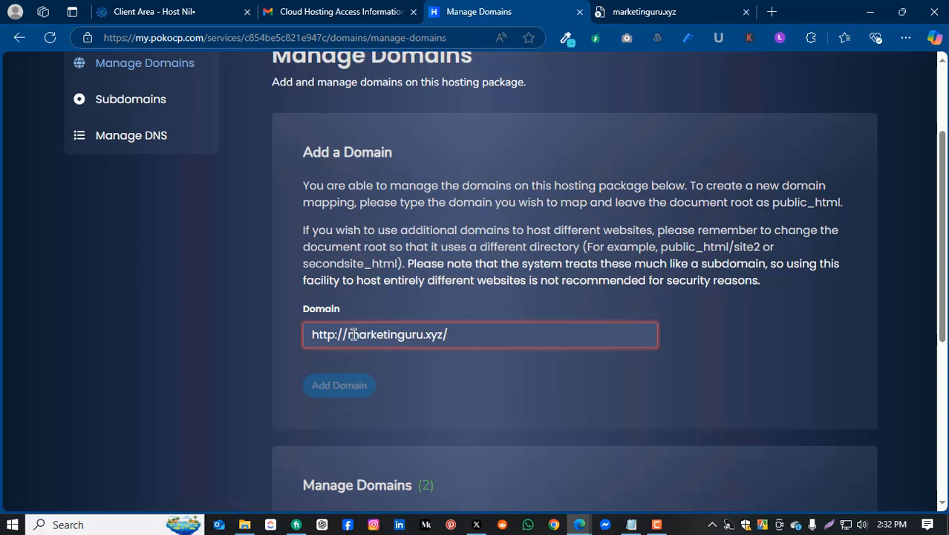
pyautogui.moveTo(347, 334); pyautogui.dragTo(301, 341)
pyautogui.press('BackSpace')
pyautogui.click(430, 335)
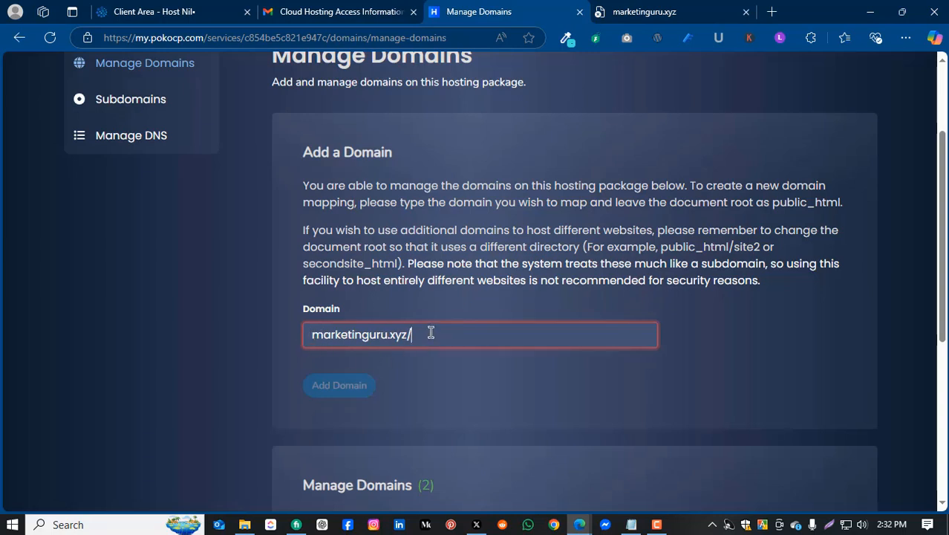
pyautogui.press('BackSpace')
pyautogui.click(466, 304)
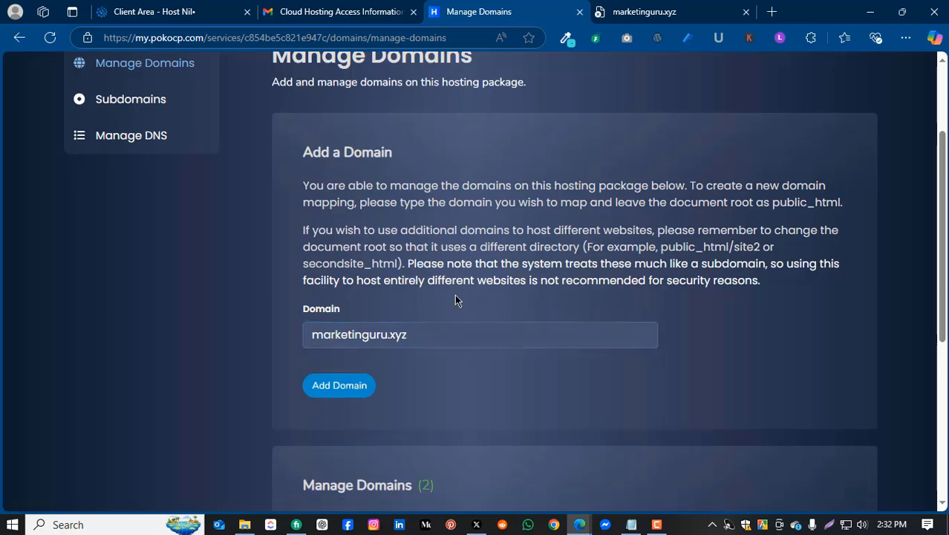
pyautogui.click(340, 393)
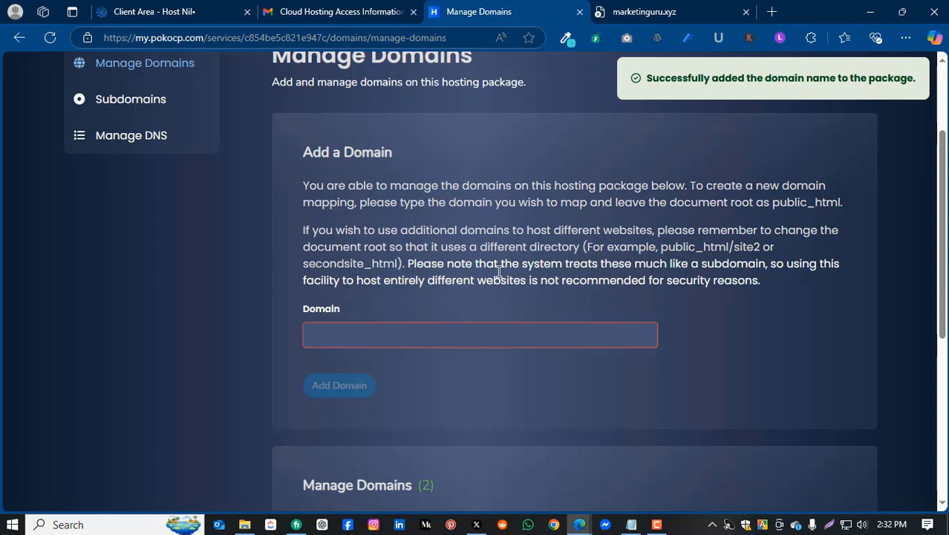
# - Check the marketinguru.xyz entry in the package's domain list and the nameservers given in the cloud hosting access email
pyautogui.scroll(-5, 500, 272)
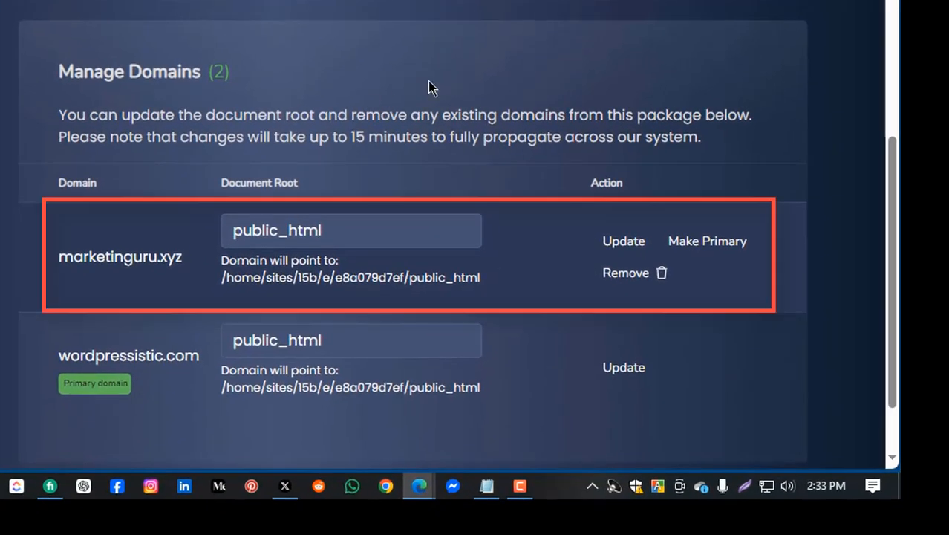
pyautogui.scroll(-2, 243, 291)
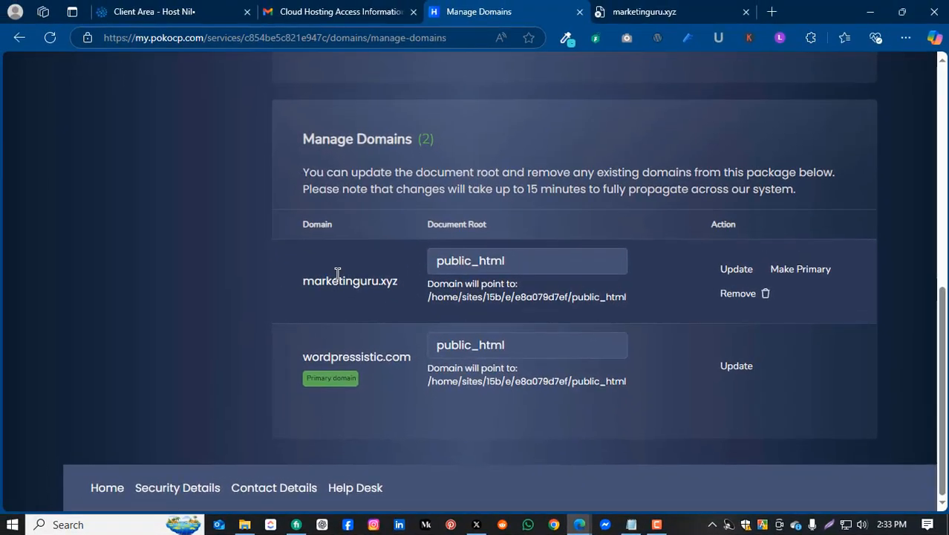
pyautogui.scroll(5, 18, 32)
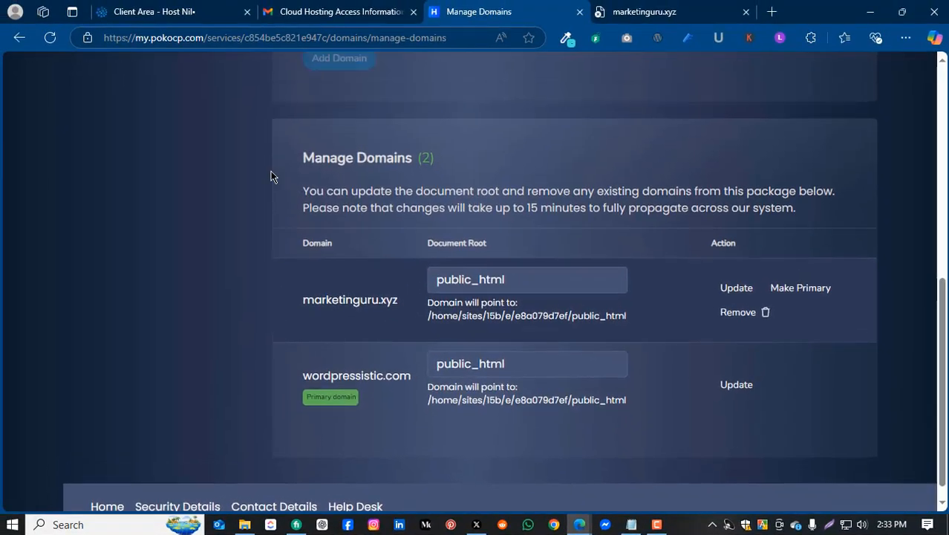
pyautogui.scroll(2, 270, 176)
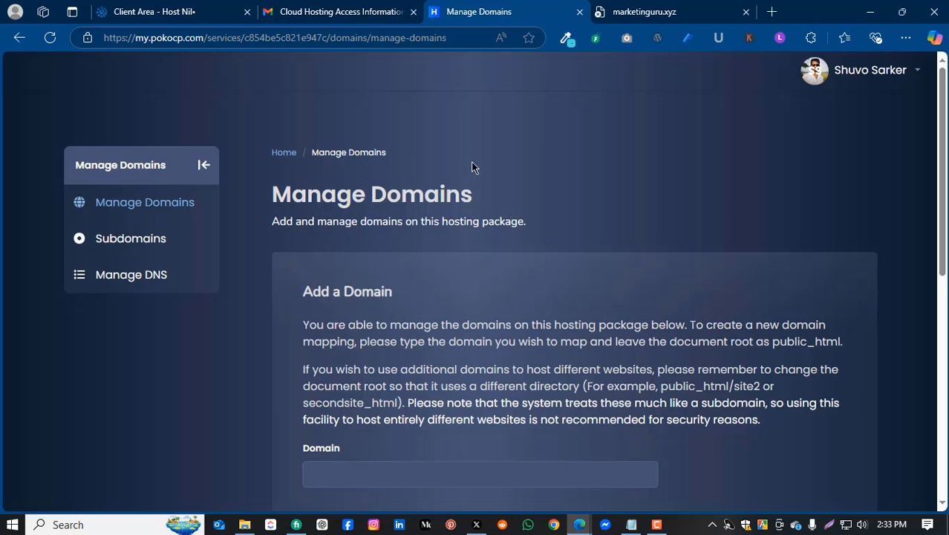
pyautogui.click(369, 12)
pyautogui.scroll(-3, 545, 231)
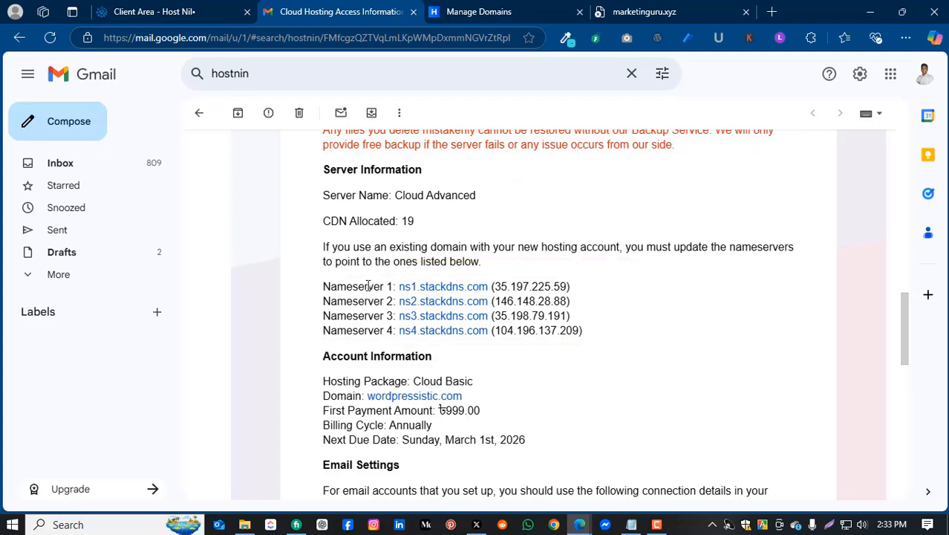
# - Switch to the Host Nil client area and open the list of registered domains from the account overview
pyautogui.click(130, 12)
pyautogui.scroll(-2, 508, 377)
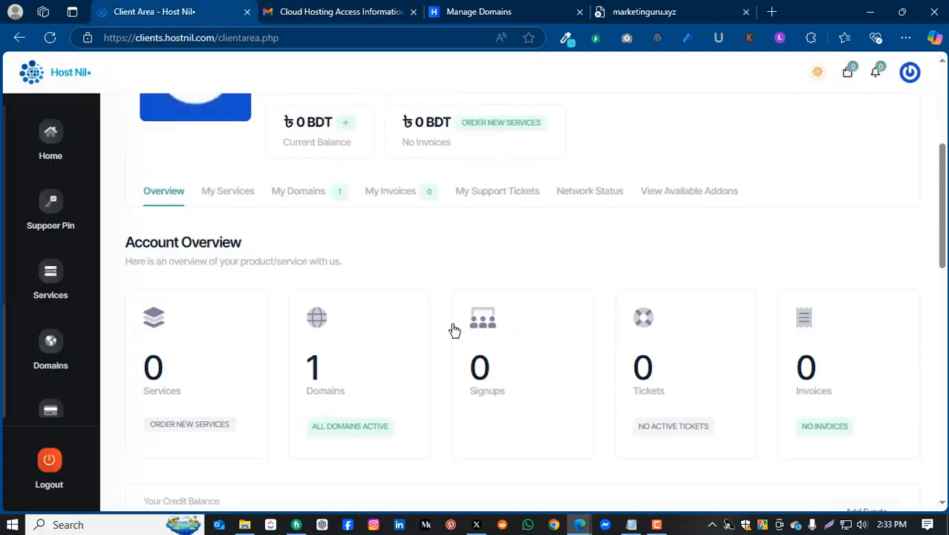
pyautogui.scroll(-1, 413, 289)
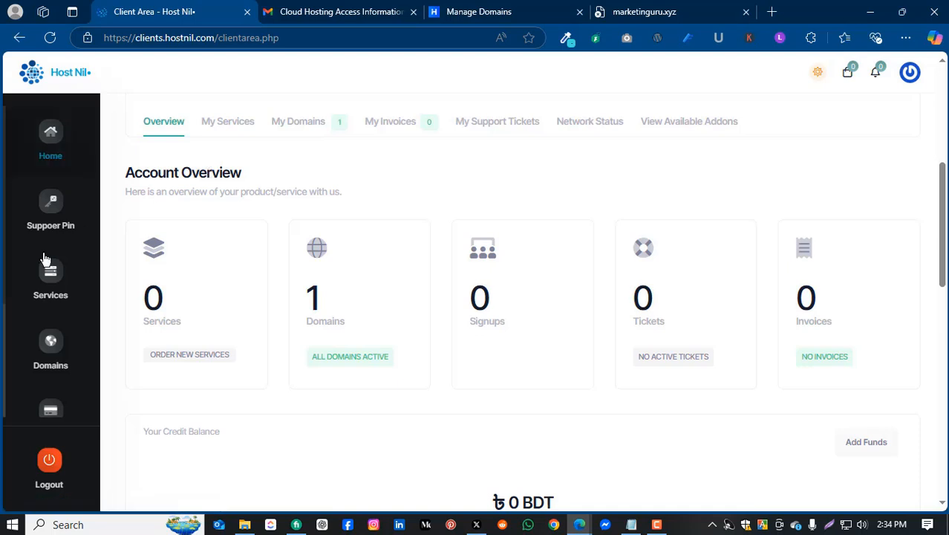
pyautogui.scroll(-2, 416, 208)
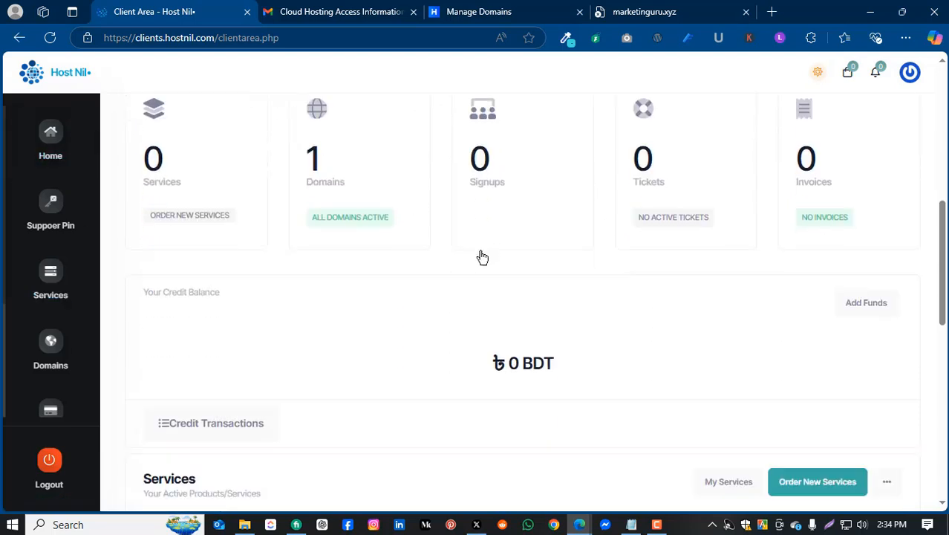
pyautogui.scroll(-1, 577, 251)
pyautogui.scroll(2, 333, 253)
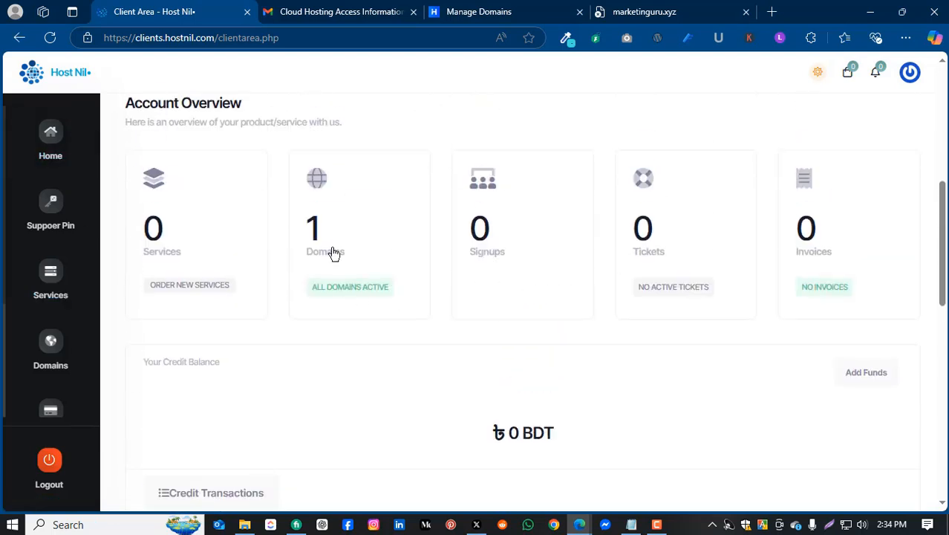
pyautogui.click(336, 249)
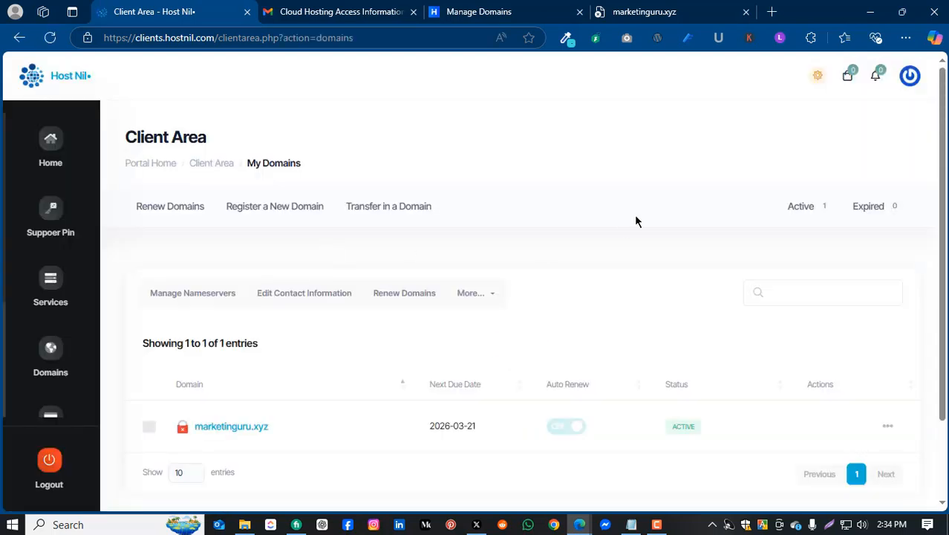
# - Open the nameserver management page for marketinguru.xyz and review its nameserver entries
pyautogui.scroll(-2, 636, 218)
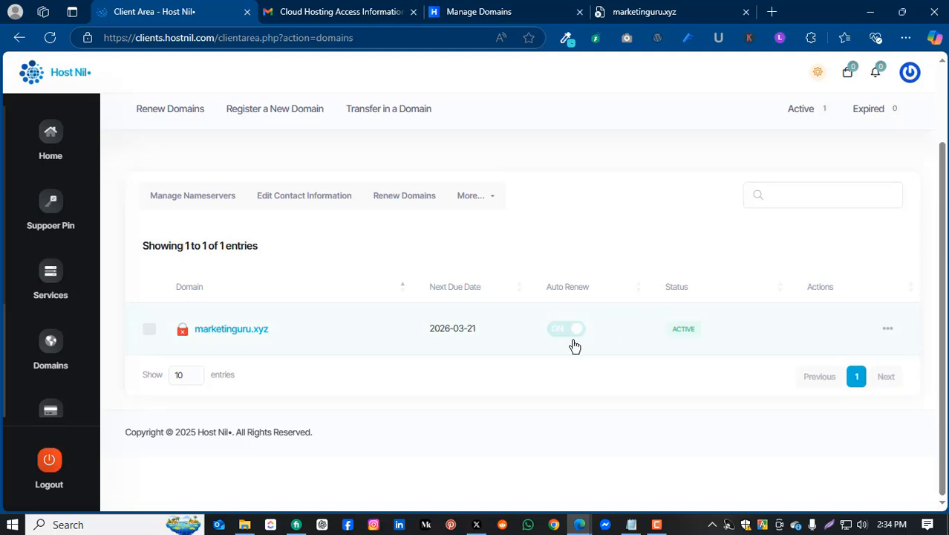
pyautogui.click(889, 330)
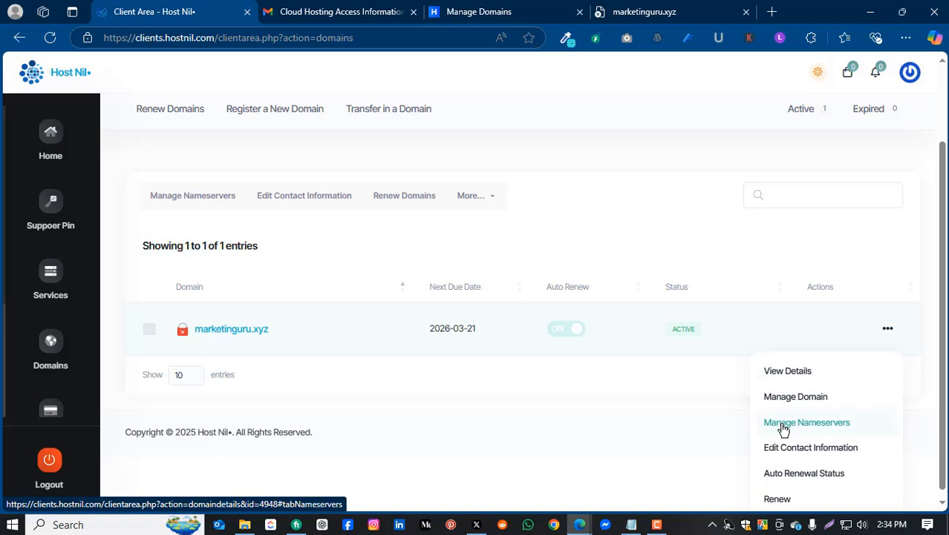
pyautogui.click(783, 423)
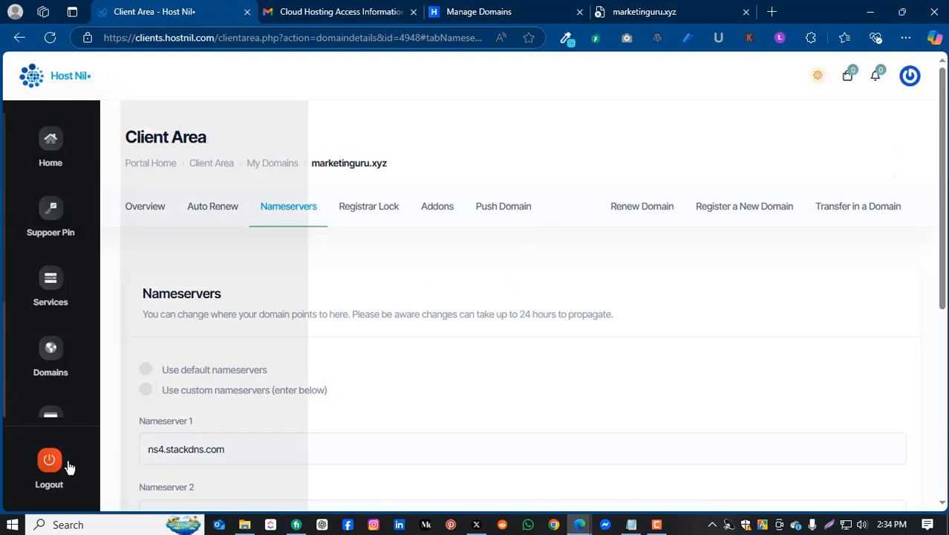
pyautogui.scroll(-2, 413, 371)
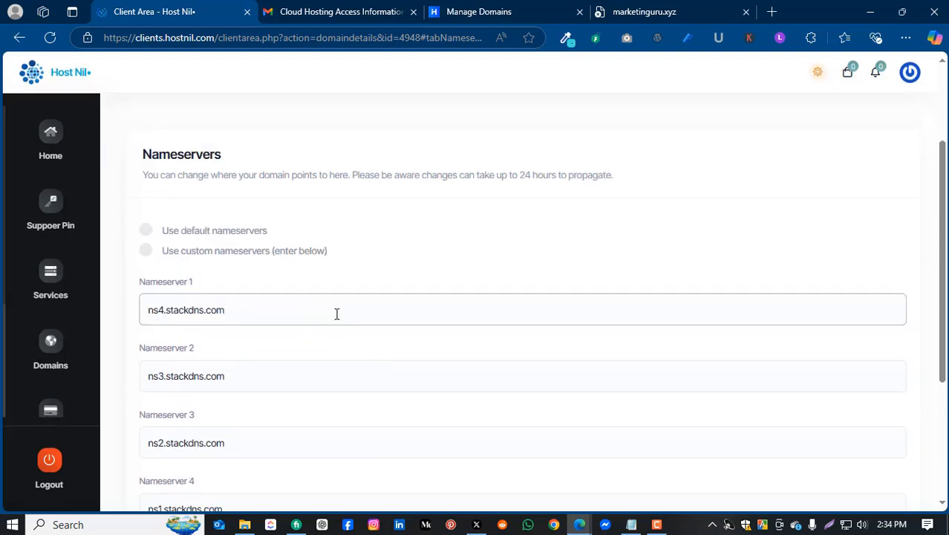
pyautogui.scroll(-1, 316, 282)
pyautogui.scroll(2, 316, 283)
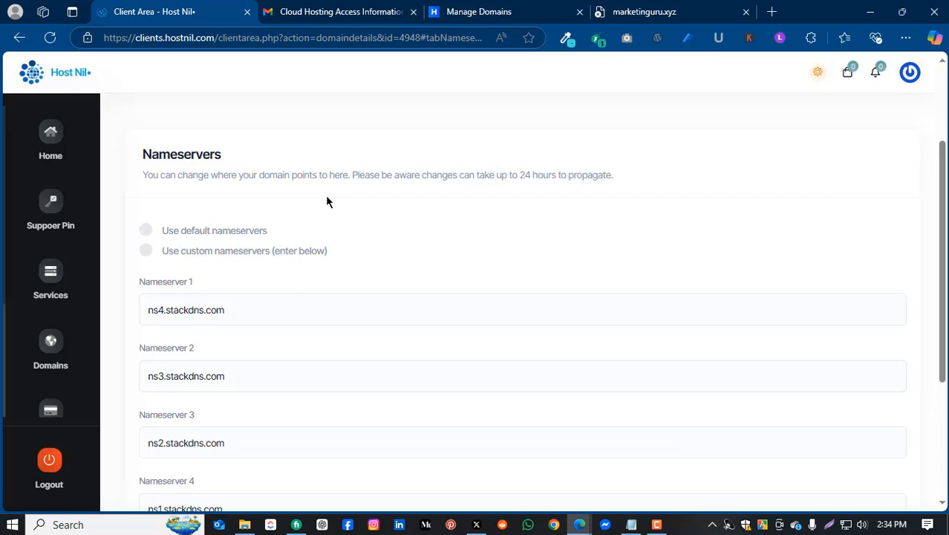
# - Choose custom nameservers for marketinguru.xyz and set Nameserver 1 to ns1.stackdns.com, copied from the hosting access email
pyautogui.click(144, 253)
pyautogui.click(342, 13)
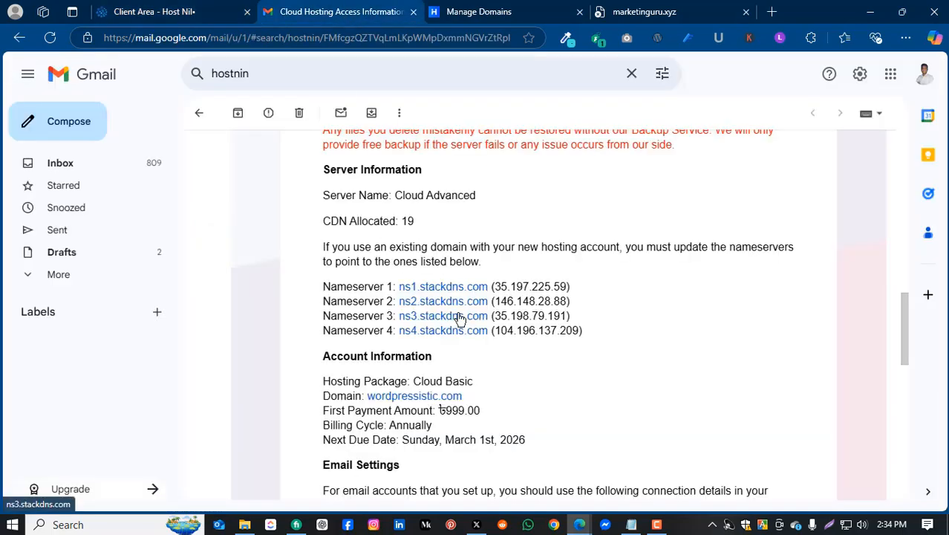
pyautogui.click(205, 7)
pyautogui.scroll(-3, 308, 281)
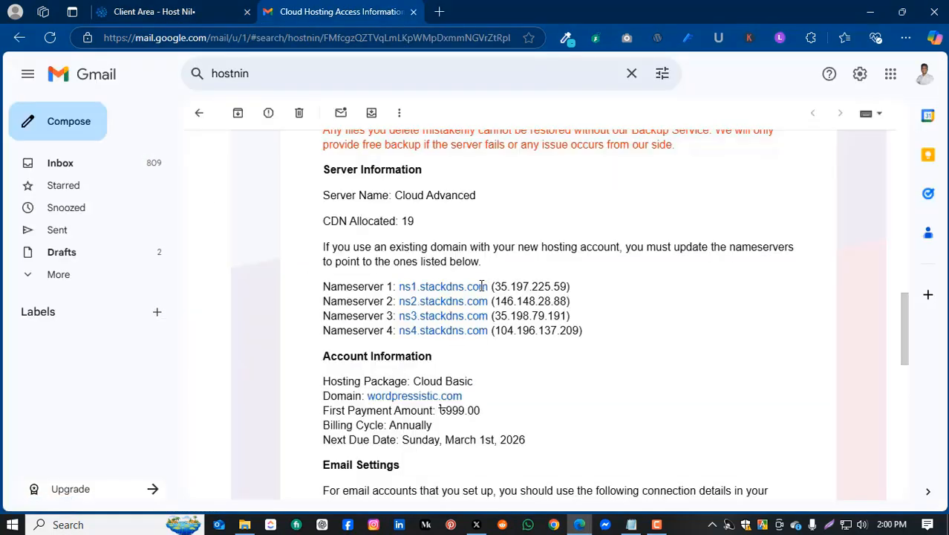
pyautogui.moveTo(486, 286); pyautogui.dragTo(398, 288)
pyautogui.hotkey('ctrl', 'c')
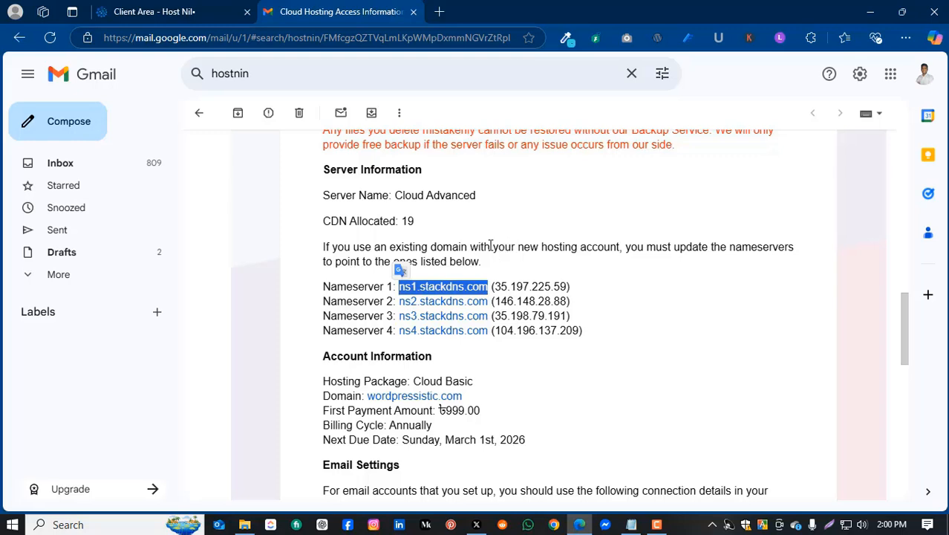
pyautogui.click(182, 13)
pyautogui.click(233, 172)
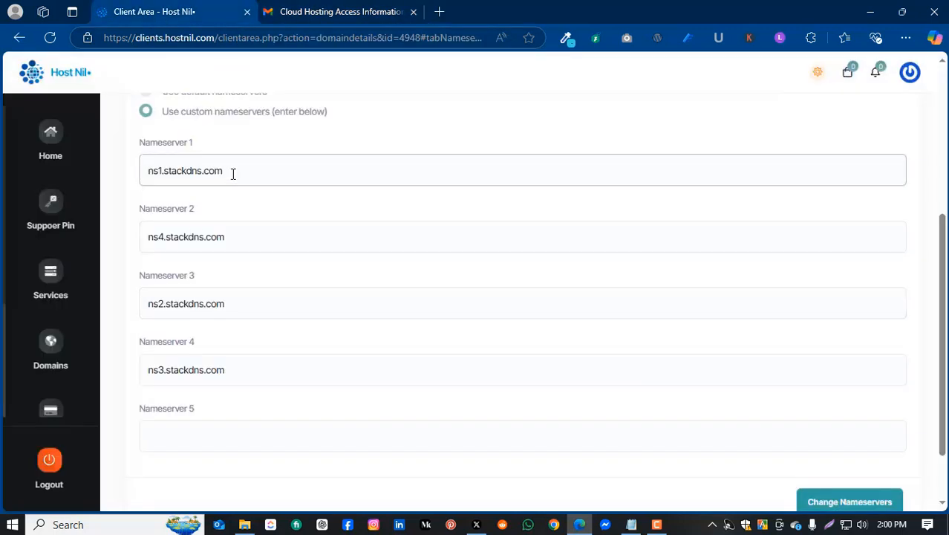
pyautogui.moveTo(234, 174); pyautogui.dragTo(90, 174)
pyautogui.hotkey('ctrl', 'v')
# - Copy ns2.stackdns.com from the hosting access email and use it to replace the Nameserver 2 entry
pyautogui.click(338, 13)
pyautogui.moveTo(488, 302); pyautogui.dragTo(399, 301)
pyautogui.hotkey('ctrl', 'c')
pyautogui.click(182, 13)
pyautogui.moveTo(239, 239); pyautogui.dragTo(126, 240)
pyautogui.hotkey('ctrl', 'v')
# - Replace the Nameserver 3 entry with ns3.stackdns.com copied from the hosting access email
pyautogui.click(345, 8)
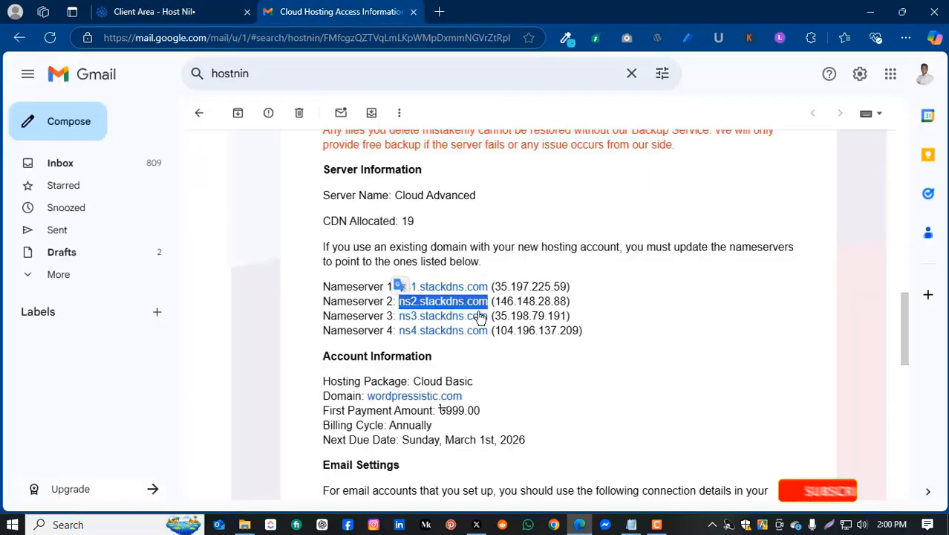
pyautogui.moveTo(484, 317); pyautogui.dragTo(400, 316)
pyautogui.hotkey('ctrl', 'c')
pyautogui.click(182, 13)
pyautogui.moveTo(239, 312); pyautogui.dragTo(117, 312)
pyautogui.hotkey('ctrl', 'v')
# - Set Nameserver 4 to ns4.stackdns.com, copied from the hosting access email, and submit the nameserver change for marketinguru.xyz
pyautogui.click(338, 12)
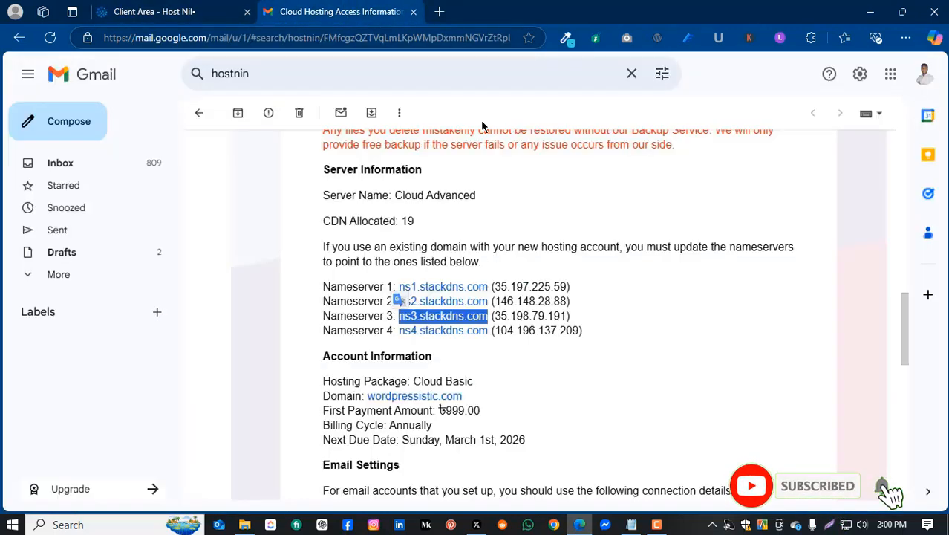
pyautogui.moveTo(488, 331); pyautogui.dragTo(441, 324)
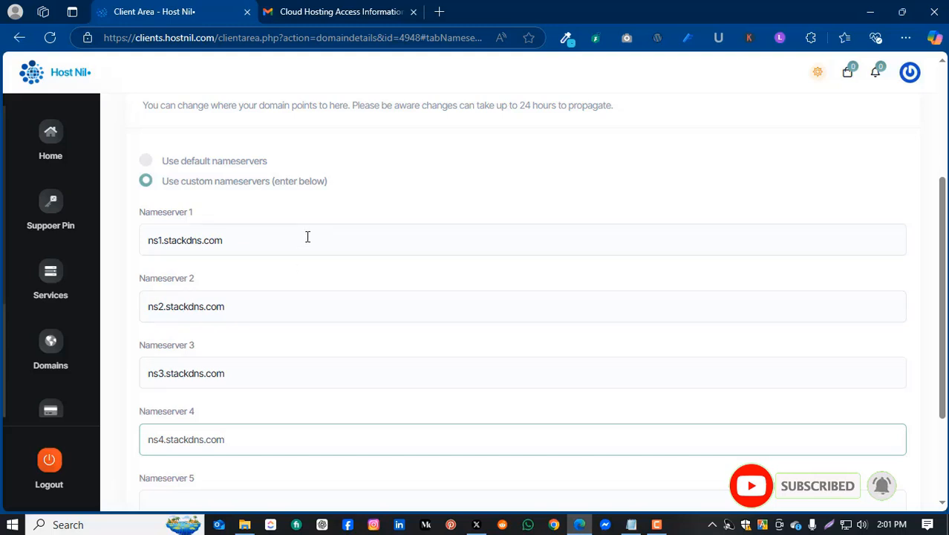
pyautogui.scroll(-3, 300, 327)
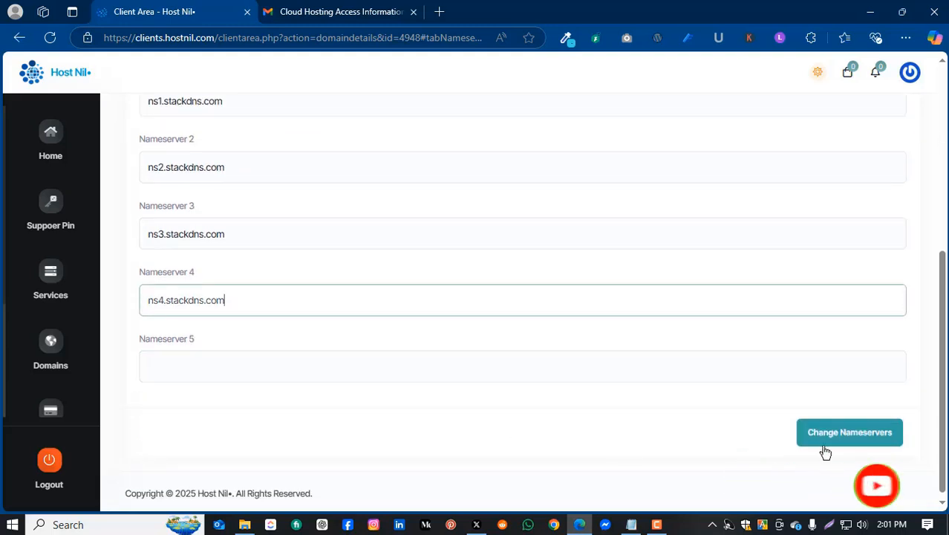
pyautogui.click(825, 445)
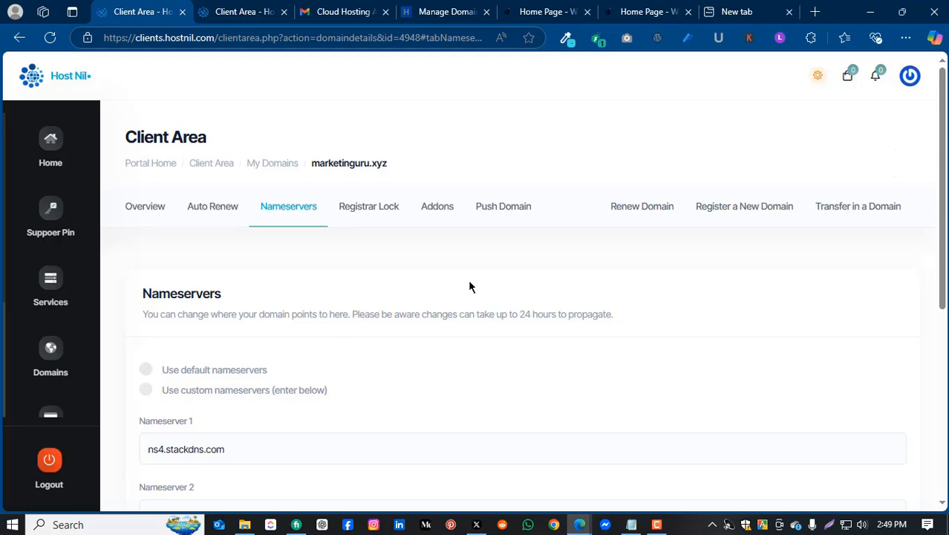
# - Search the web for whatmydns and open the DNS Propagation Checker at whatsmydns.net
pyautogui.click(732, 15)
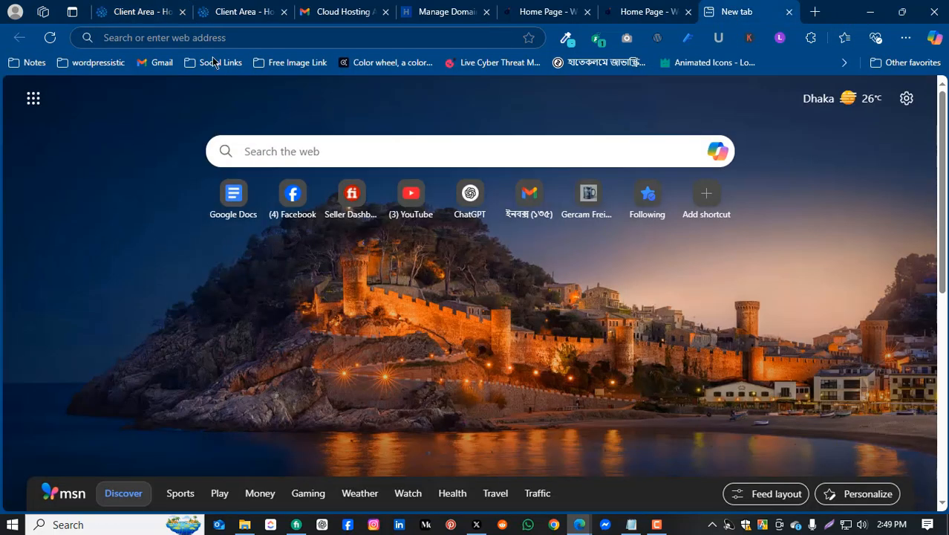
pyautogui.click(214, 36)
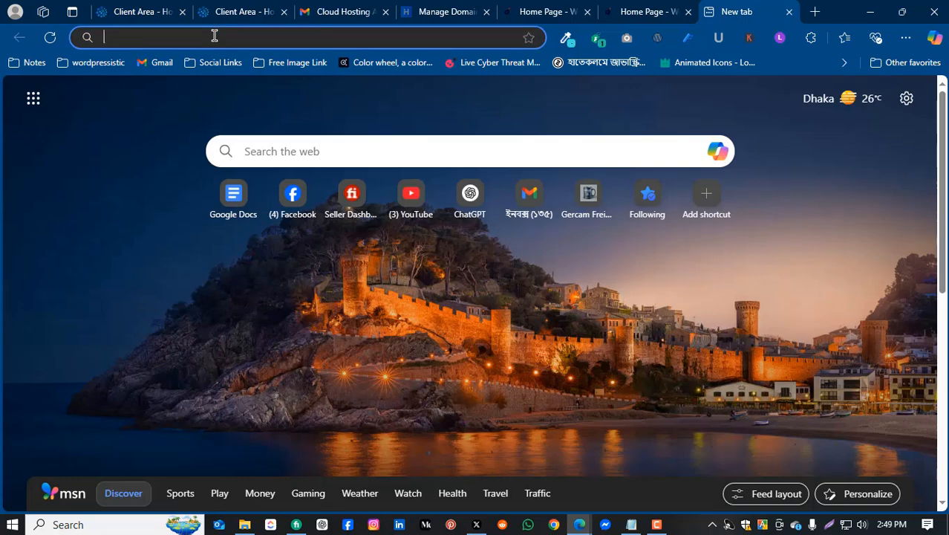
pyautogui.write('what')
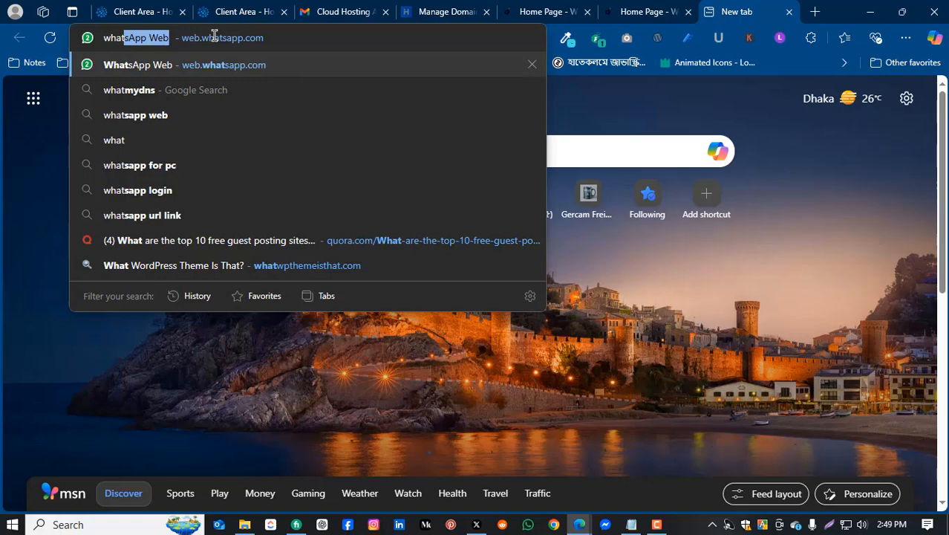
pyautogui.write('my')
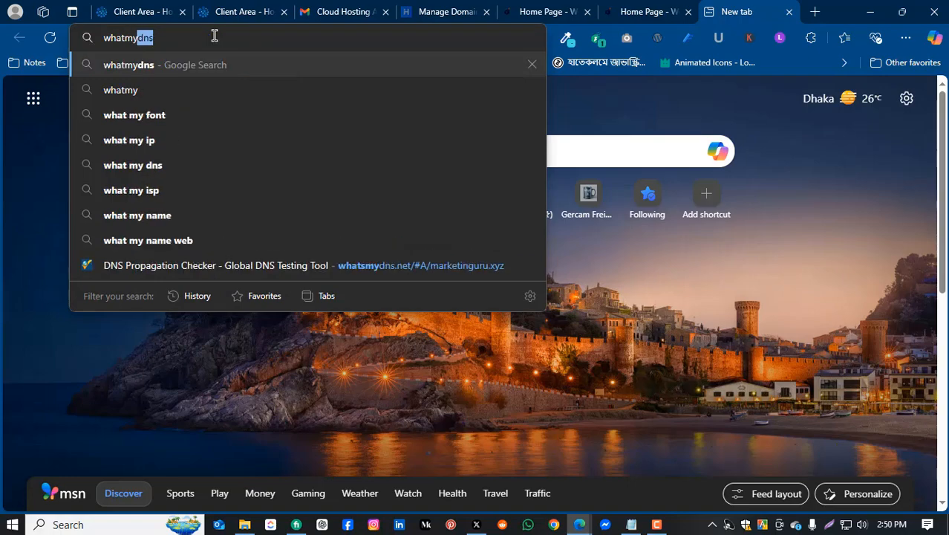
pyautogui.write('dns')
pyautogui.press('Return')
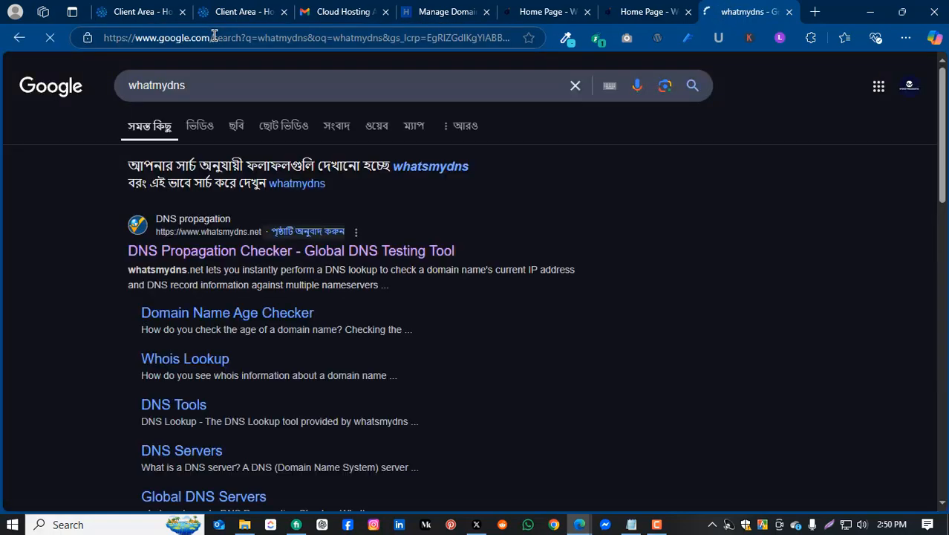
pyautogui.click(272, 256)
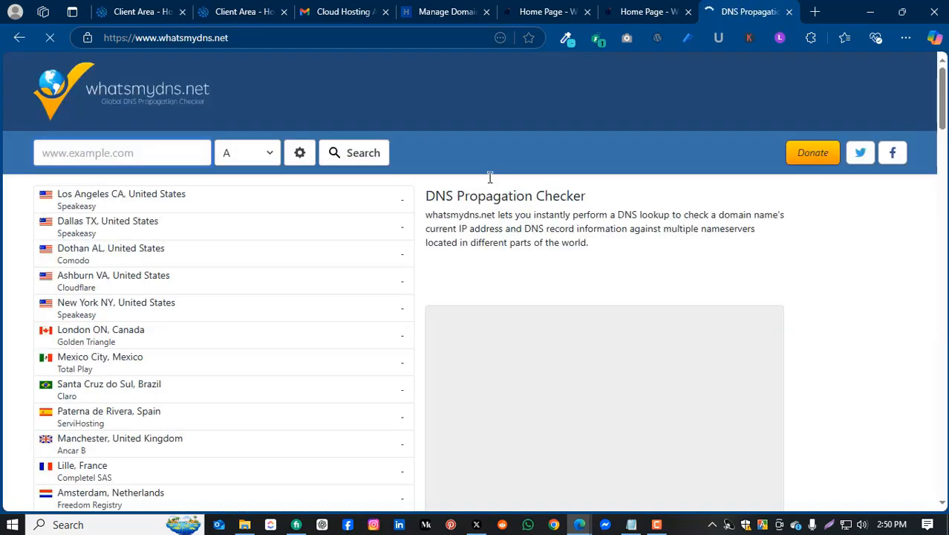
# - Copy the domain name marketinguru.xyz from its overview in the client area and enter it in the DNS propagation checker
pyautogui.click(150, 153)
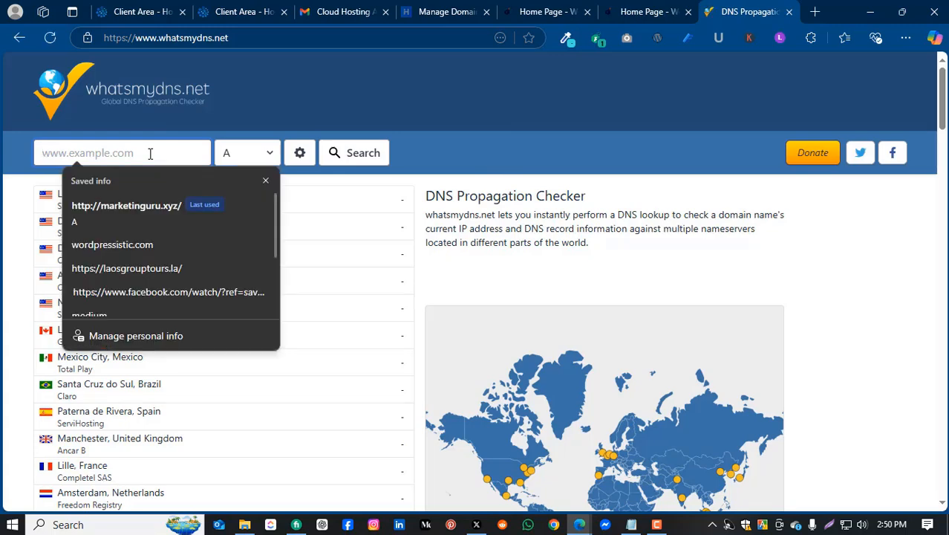
pyautogui.click(133, 11)
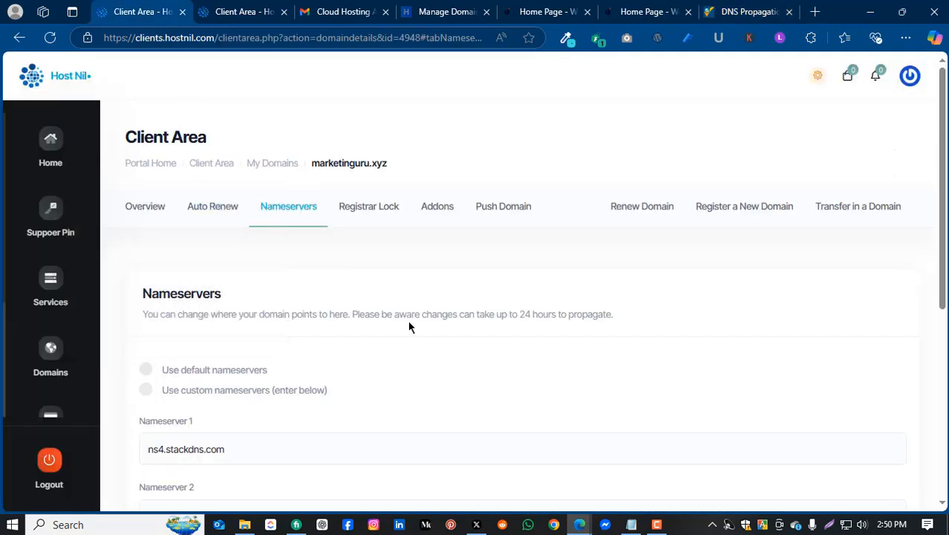
pyautogui.click(133, 206)
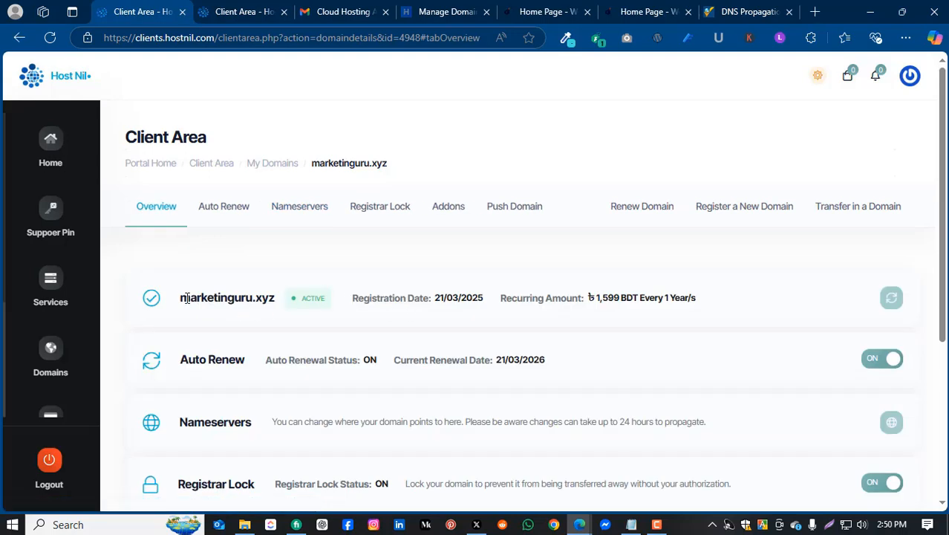
pyautogui.moveTo(181, 300); pyautogui.dragTo(280, 298)
pyautogui.hotkey('ctrl', 'c')
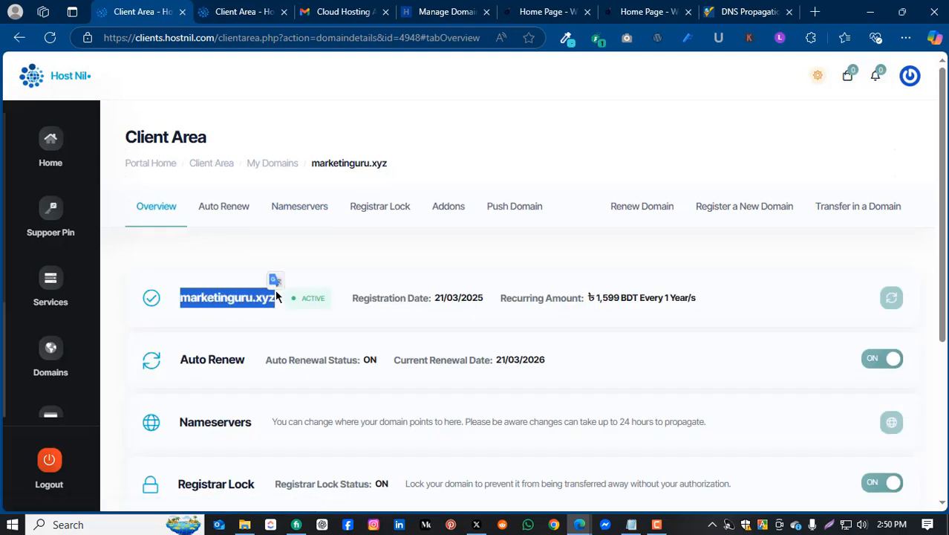
pyautogui.click(726, 15)
pyautogui.click(142, 152)
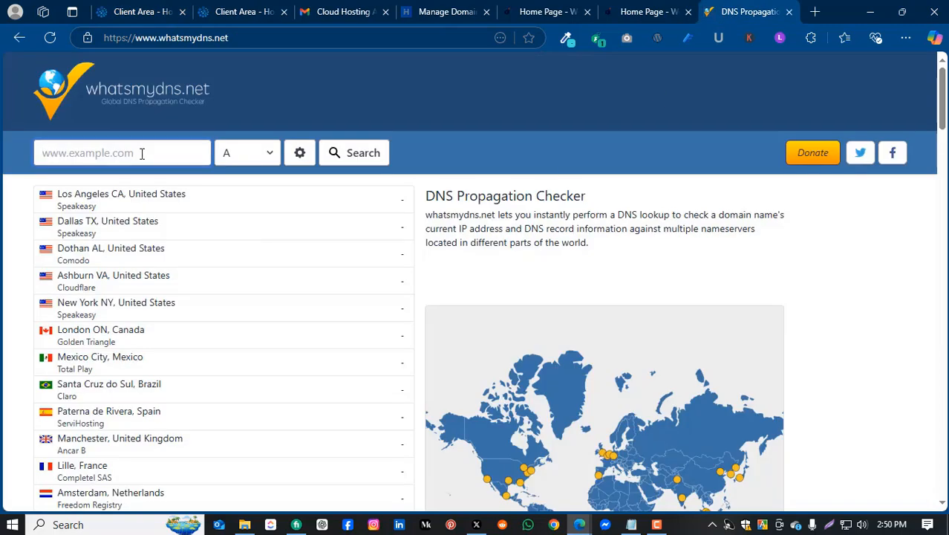
pyautogui.hotkey('ctrl', 'v')
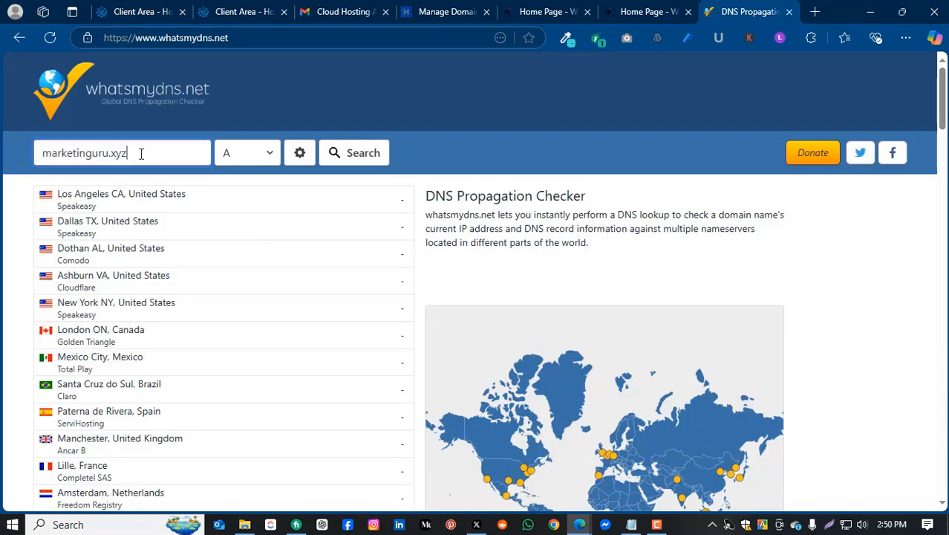
# - Run an NS record lookup for marketinguru.xyz and review the nameservers reported for each location
pyautogui.click(269, 152)
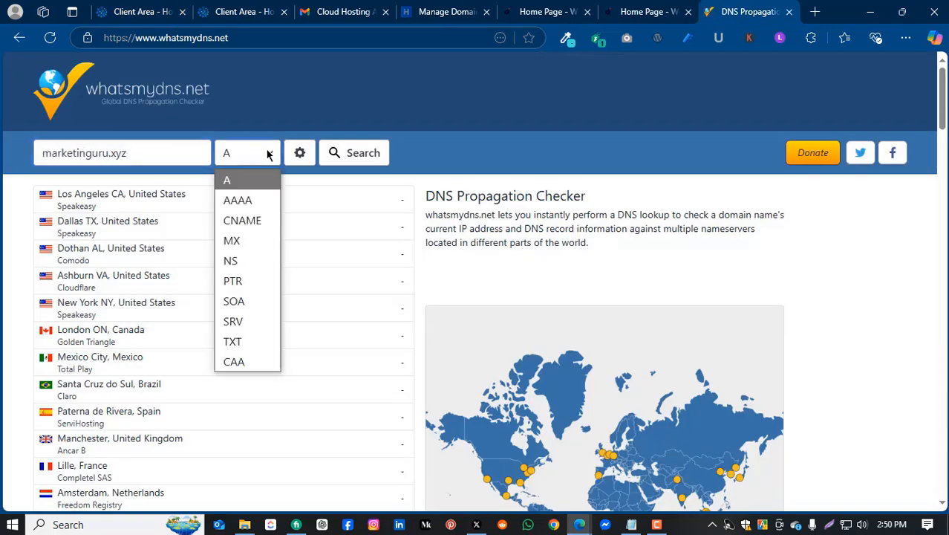
pyautogui.click(236, 262)
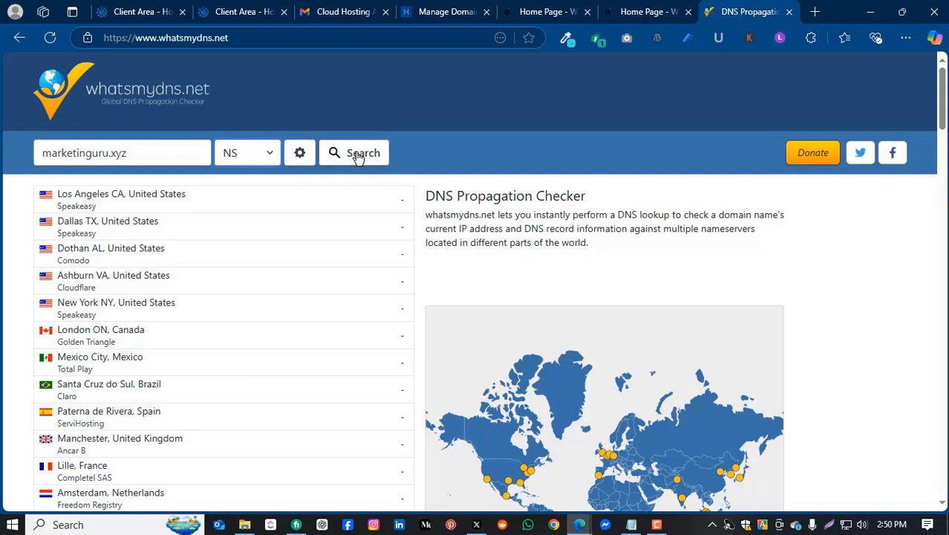
pyautogui.click(357, 153)
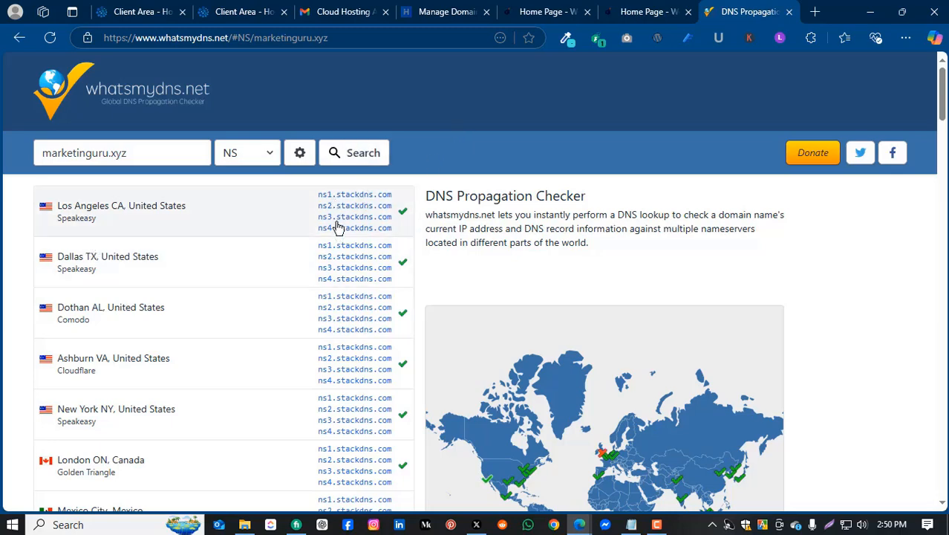
pyautogui.scroll(-1, 359, 232)
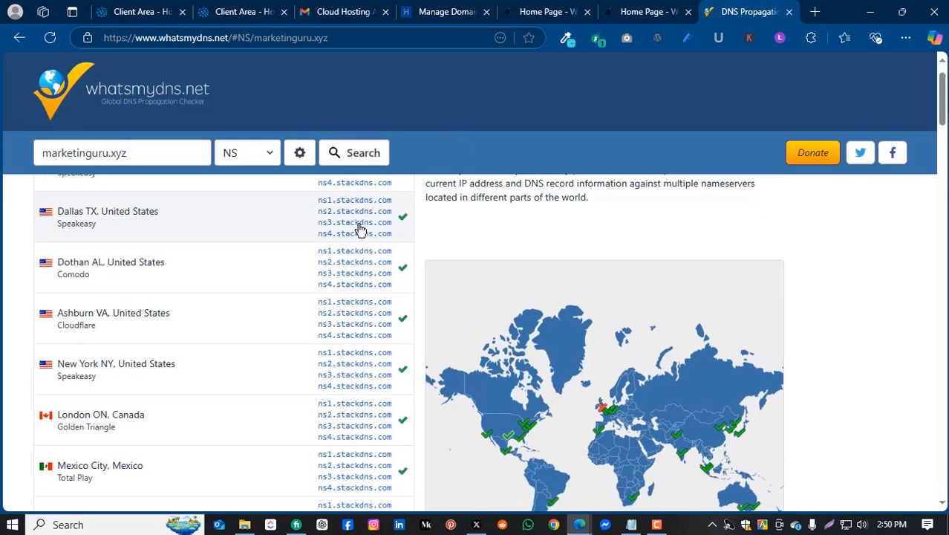
pyautogui.scroll(-2, 359, 230)
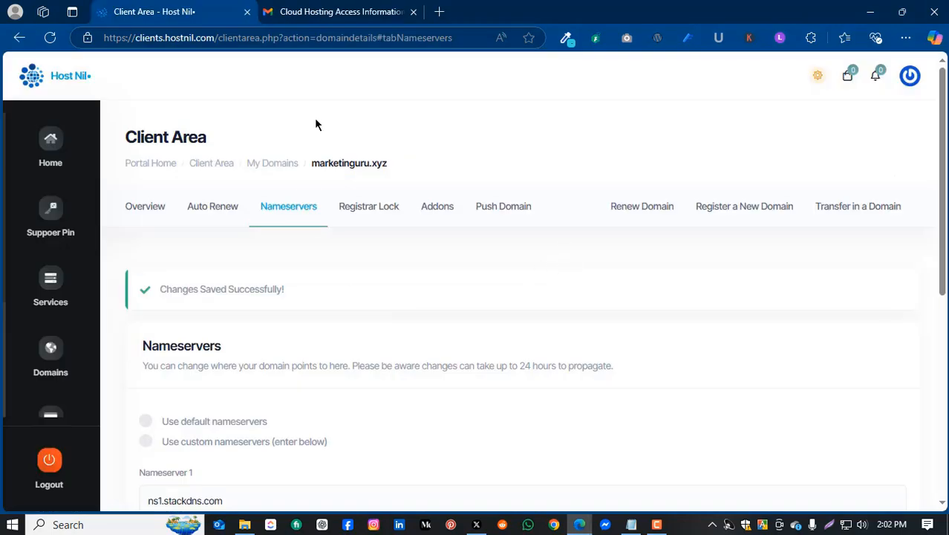
# - Copy the domain name marketinguru.xyz from the client area and open that address in a new browser tab
pyautogui.moveTo(311, 163); pyautogui.dragTo(347, 163)
pyautogui.click(398, 168)
pyautogui.doubleClick(385, 162)
pyautogui.hotkey('ctrl', 'c')
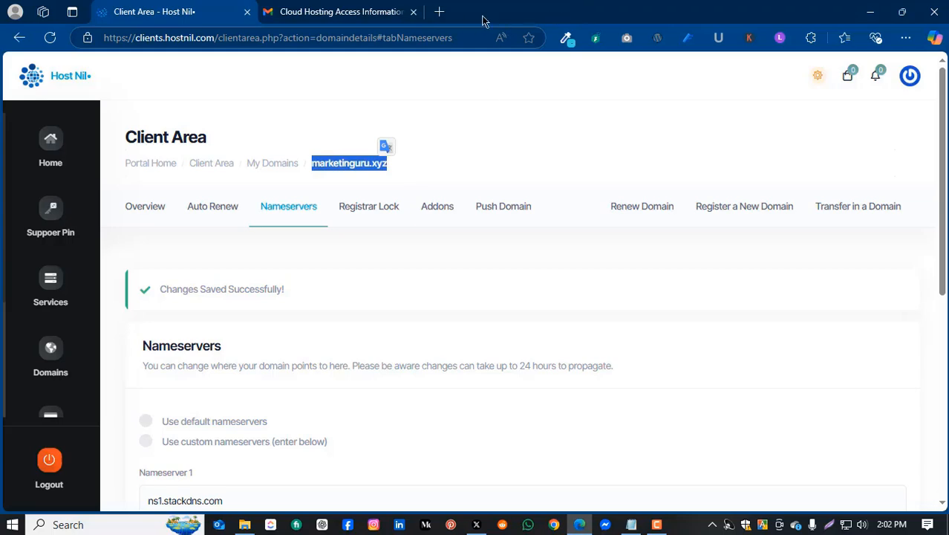
pyautogui.click(439, 11)
pyautogui.hotkey('ctrl', 'v')
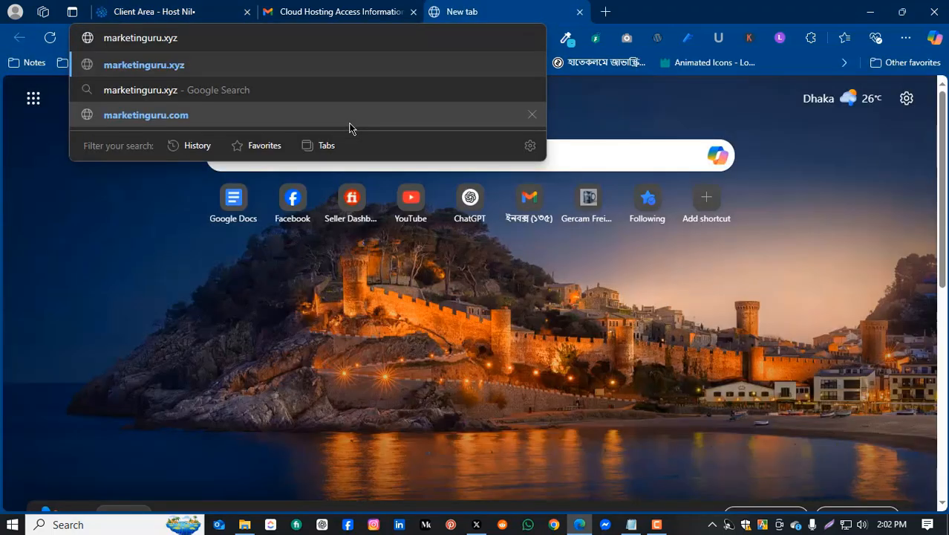
pyautogui.press('Return')
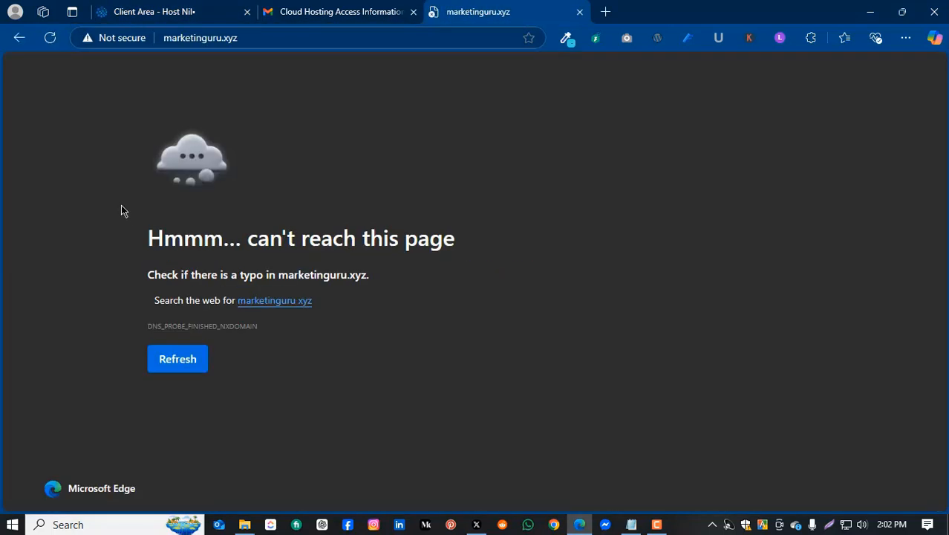